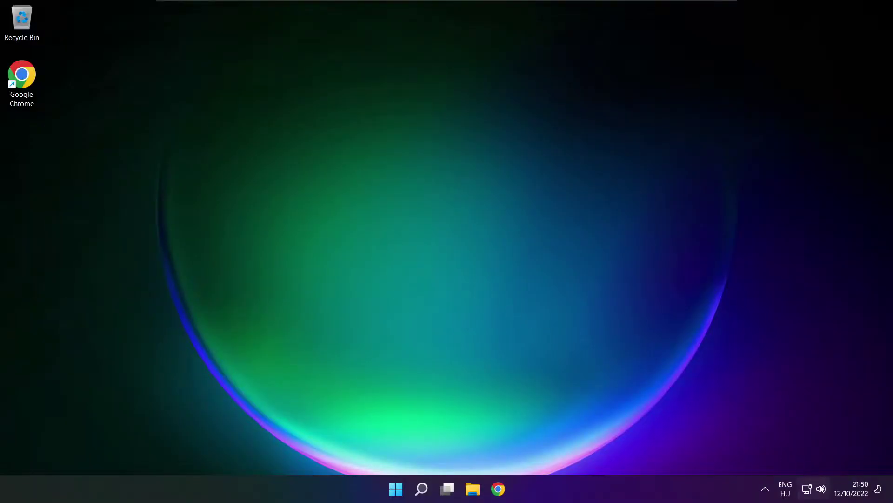
Choose Speakers (High Definition Audio Device) as output in taskbar quick settings and dismiss the panel.
click(812, 490)
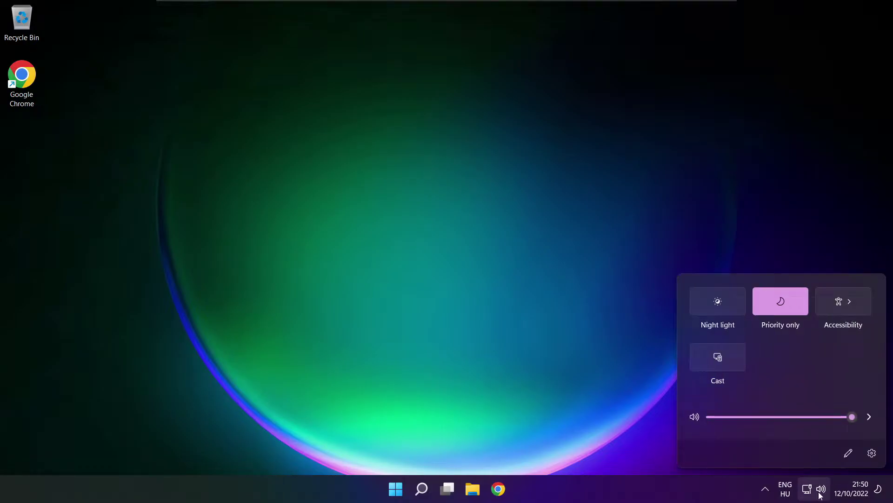
click(870, 417)
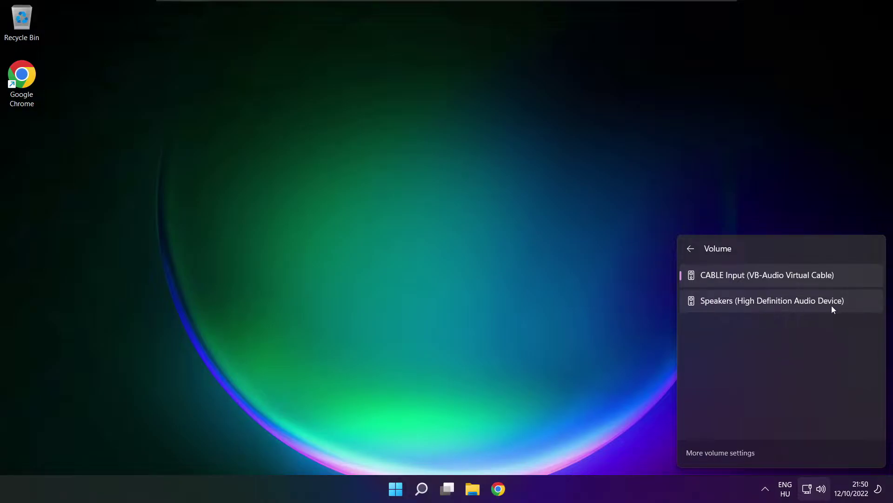
click(853, 306)
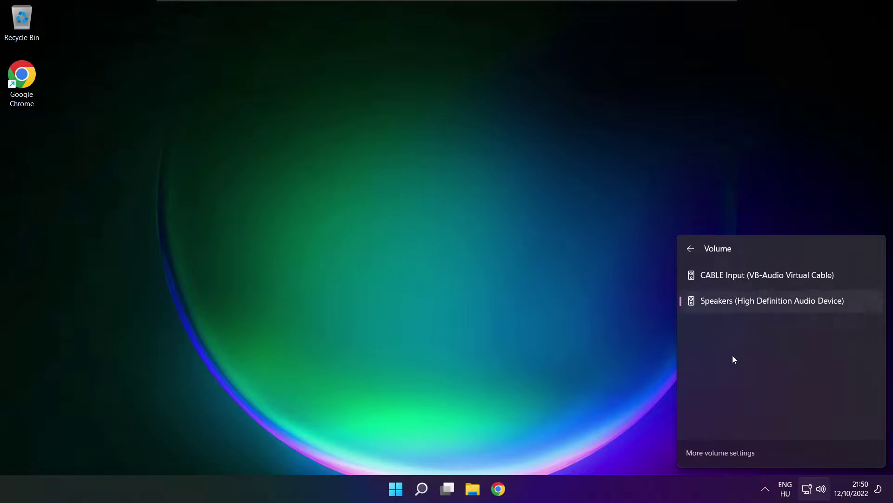
click(473, 272)
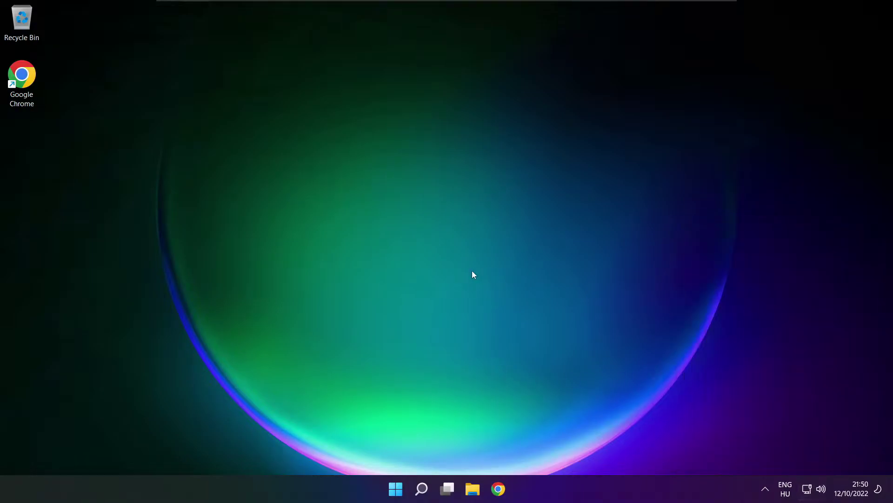
Reach More volume settings from the quick-settings audio device list to launch Settings' Sound page.
click(396, 489)
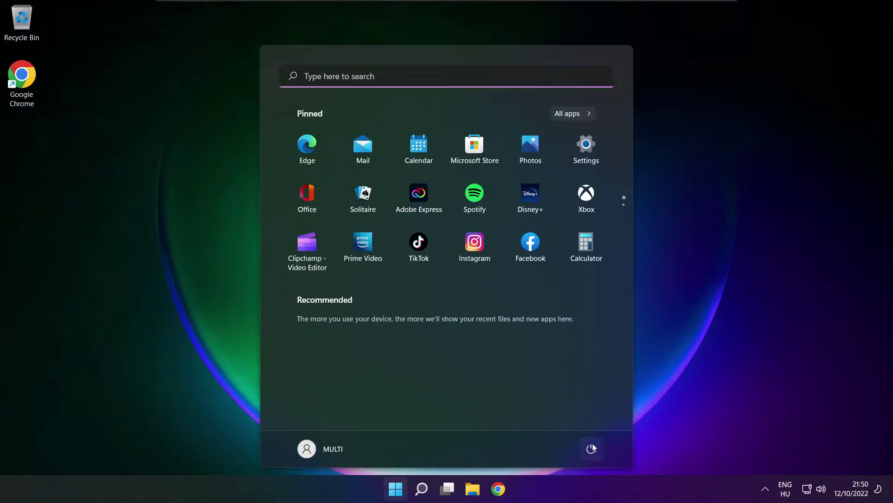
click(591, 448)
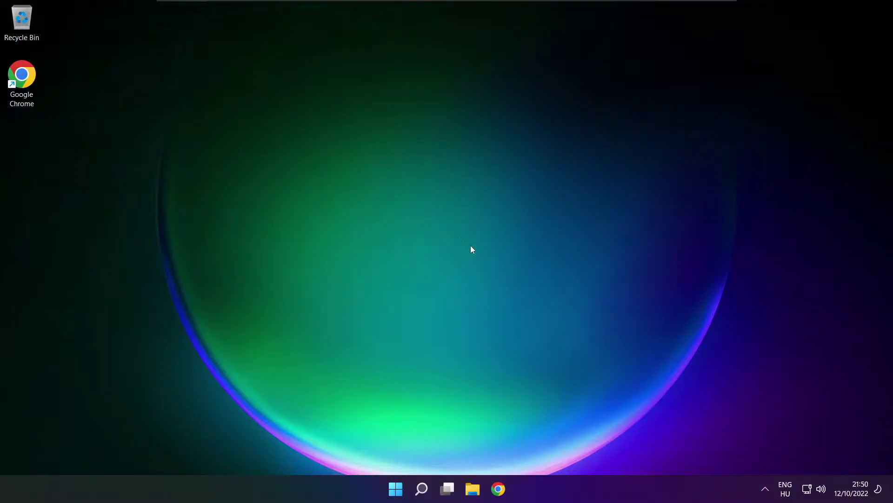
click(822, 491)
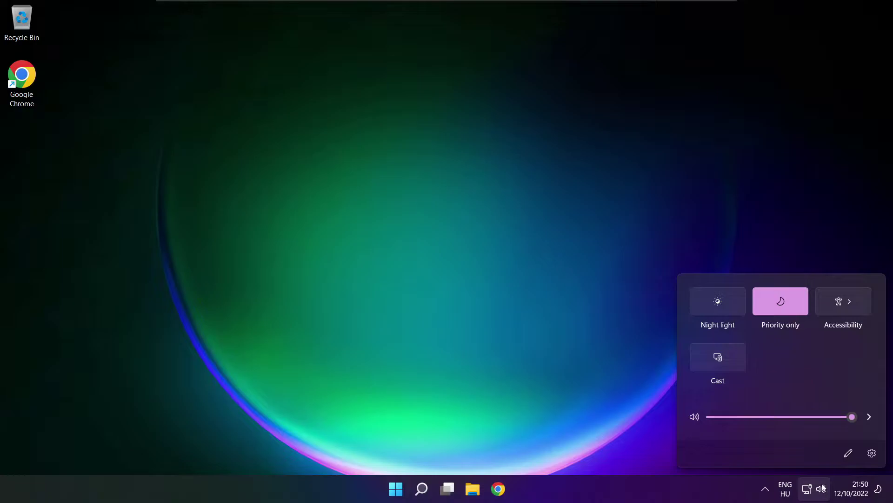
click(871, 417)
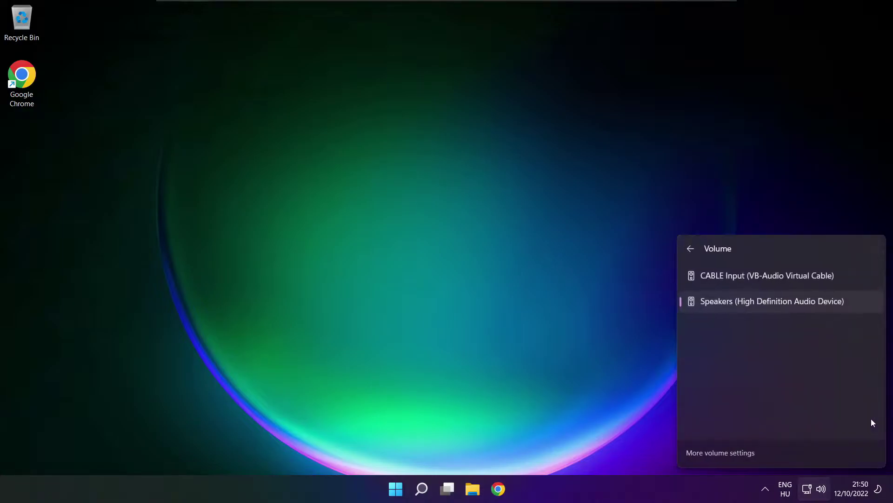
click(723, 454)
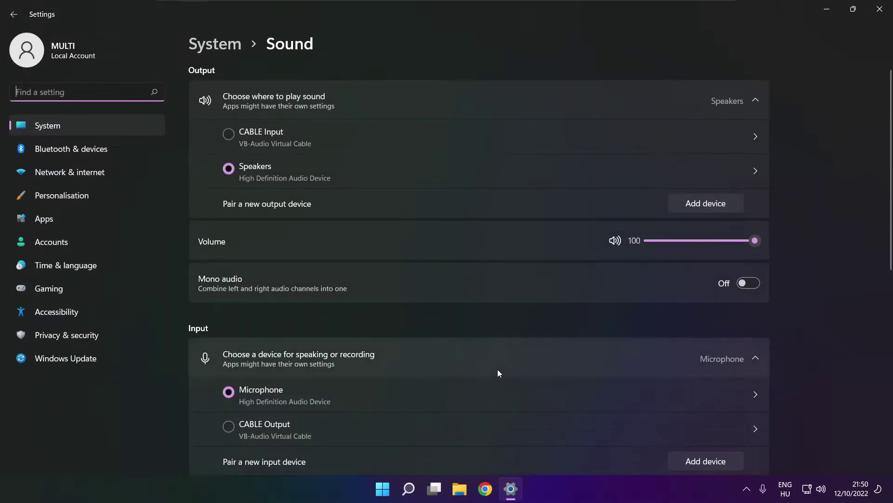
Keep Speakers as the output device on the Sound page with volume left at 100.
click(239, 170)
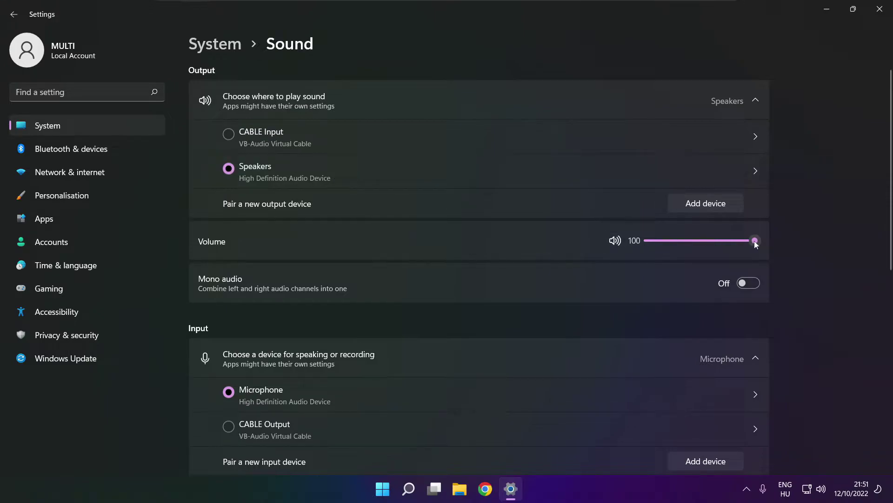
mouse_move(755, 241)
mouse_down()
mouse_move(688, 240)
mouse_move(769, 241)
mouse_up()
drag(889, 237, 888, 301)
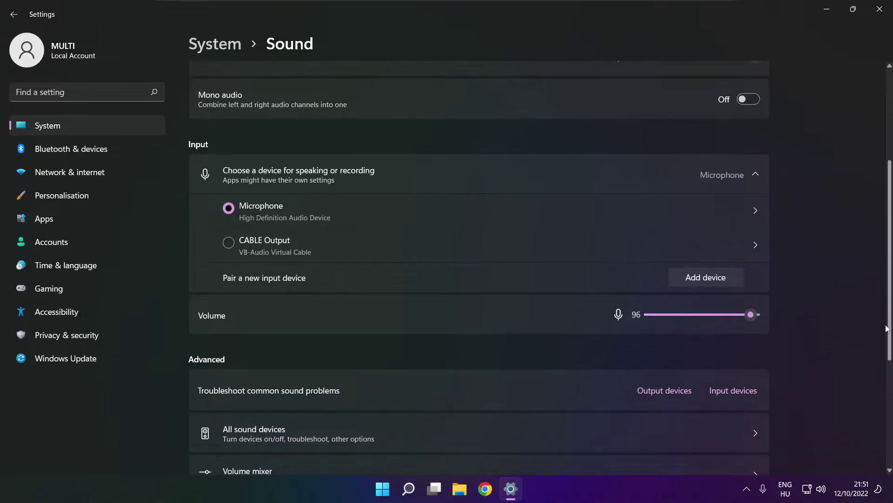
drag(889, 301, 887, 389)
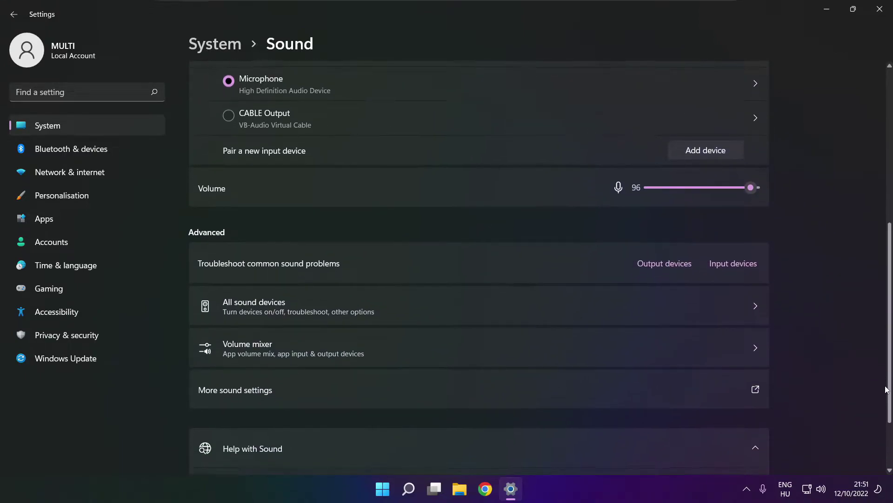
In the classic Sound dialog, disable CABLE Input and bring up the Speakers device's options.
click(367, 395)
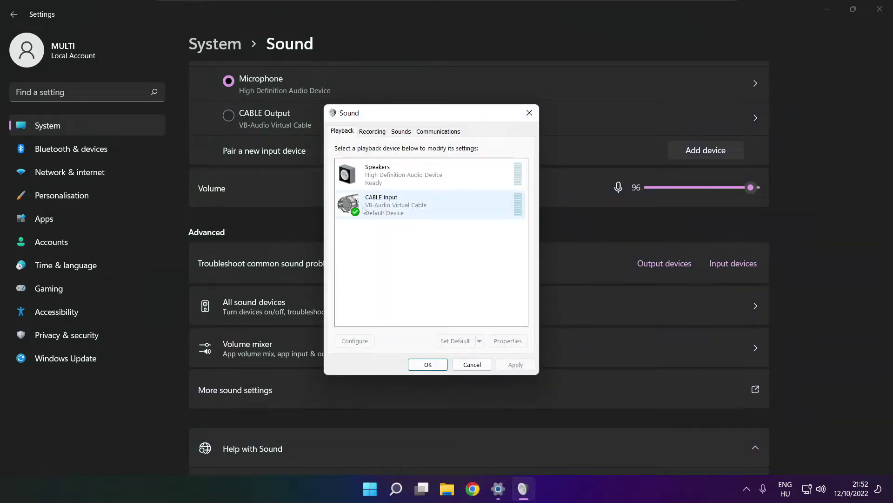
click(363, 209)
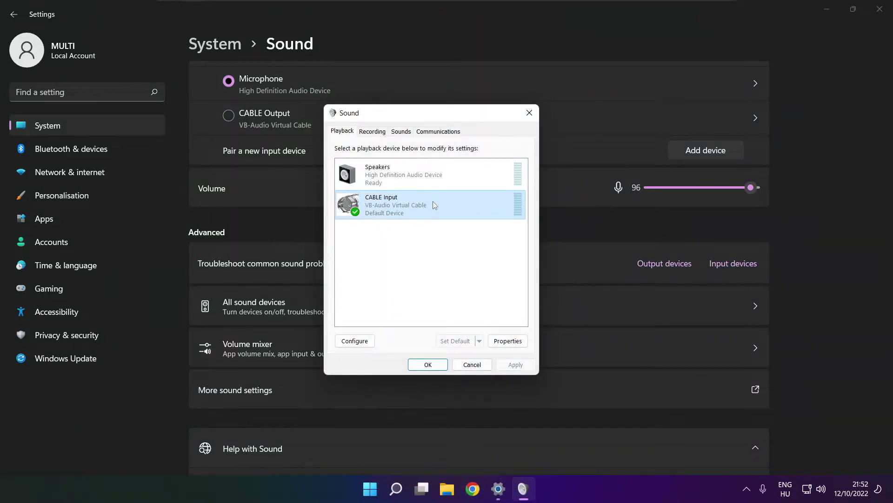
right_click(472, 204)
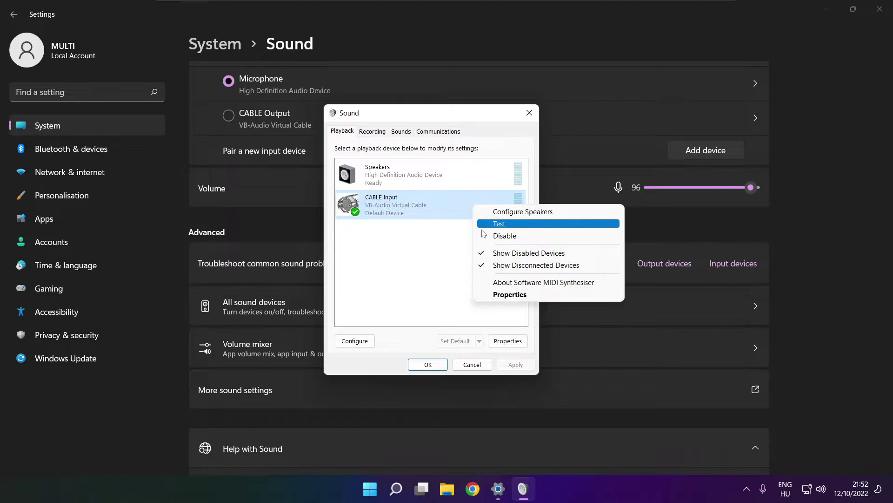
click(516, 239)
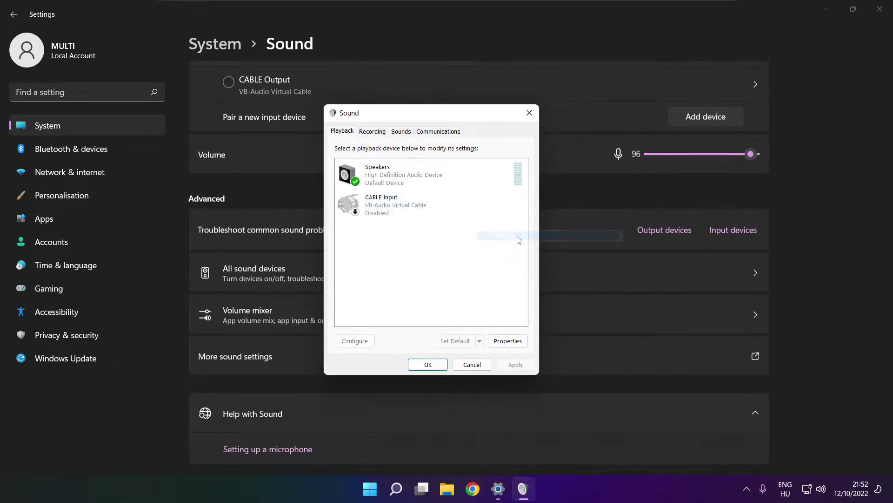
click(420, 184)
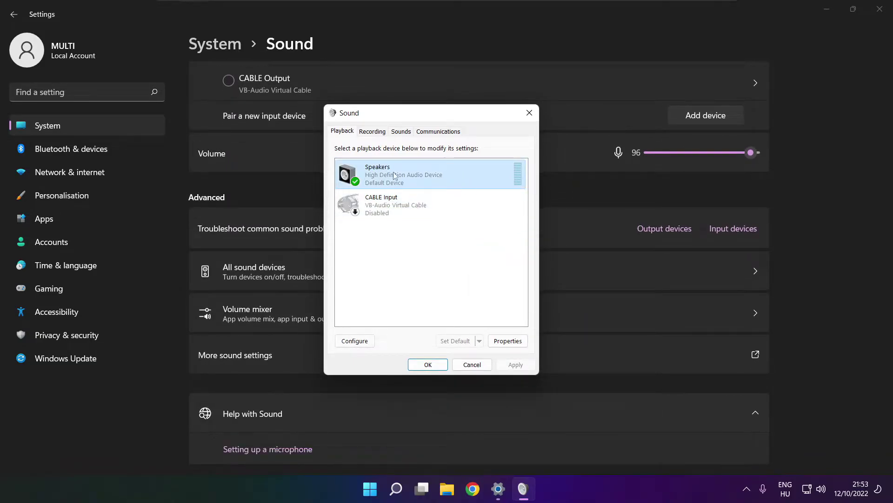
right_click(432, 180)
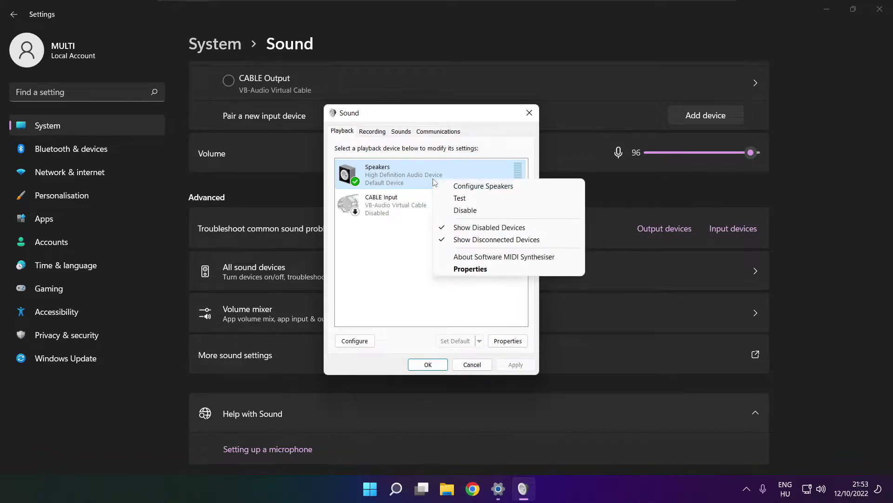
Configure Speakers as 7.1 Surround with all optional and full-range speakers, and finish the wizard.
click(492, 187)
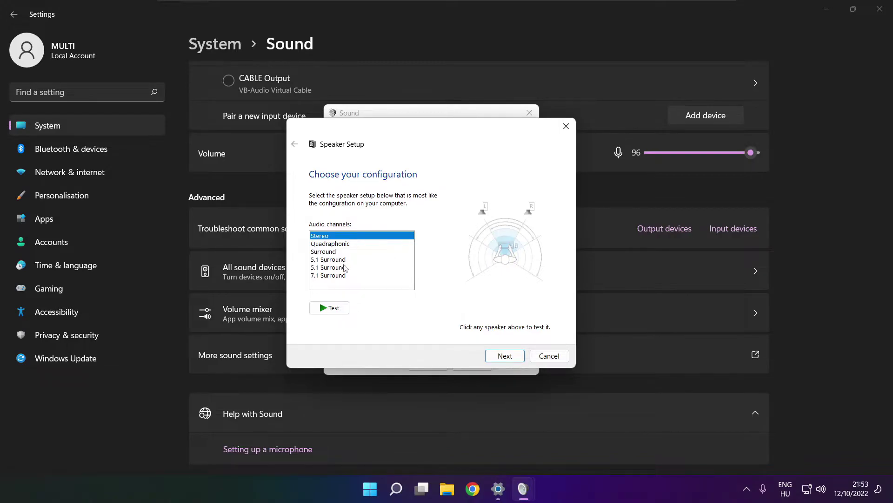
click(332, 276)
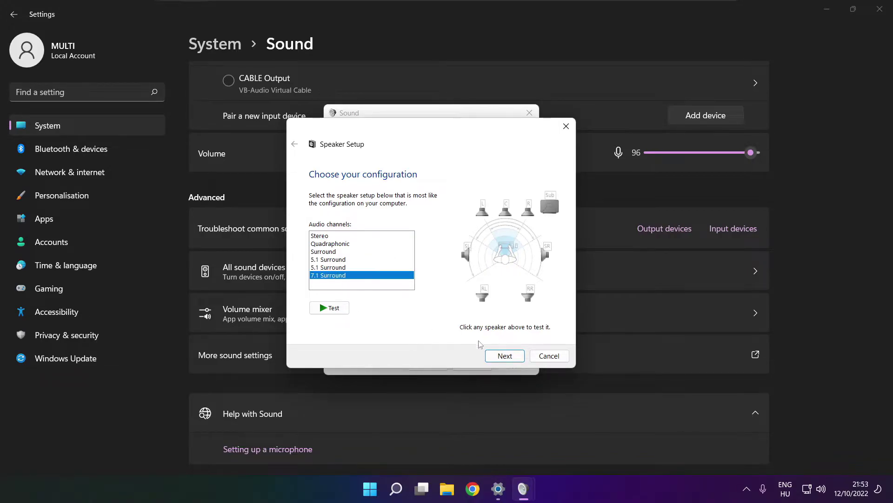
click(504, 356)
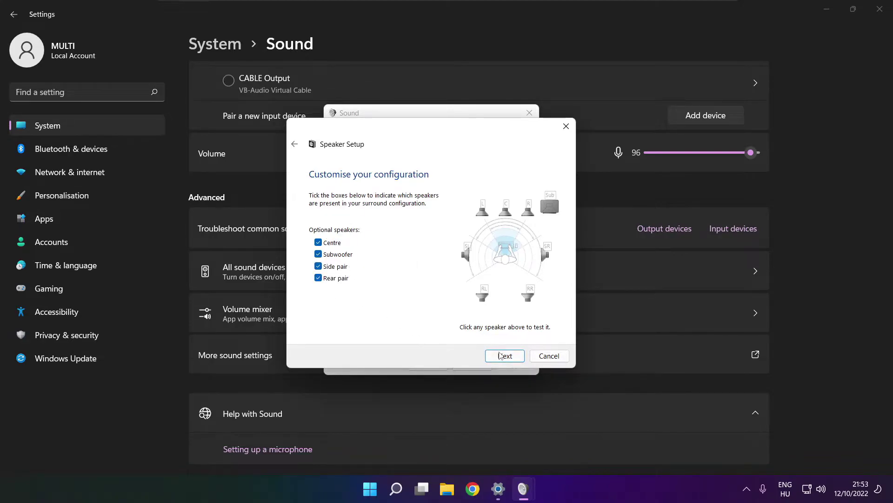
click(501, 357)
click(501, 357)
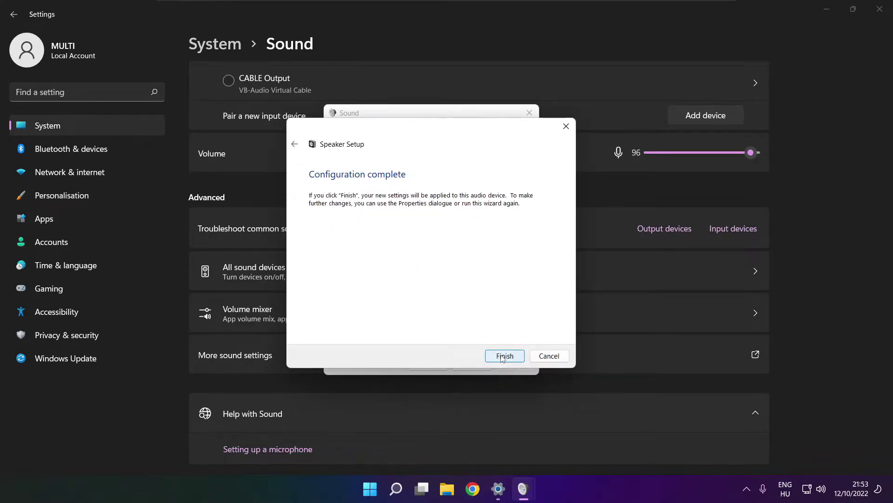
click(502, 357)
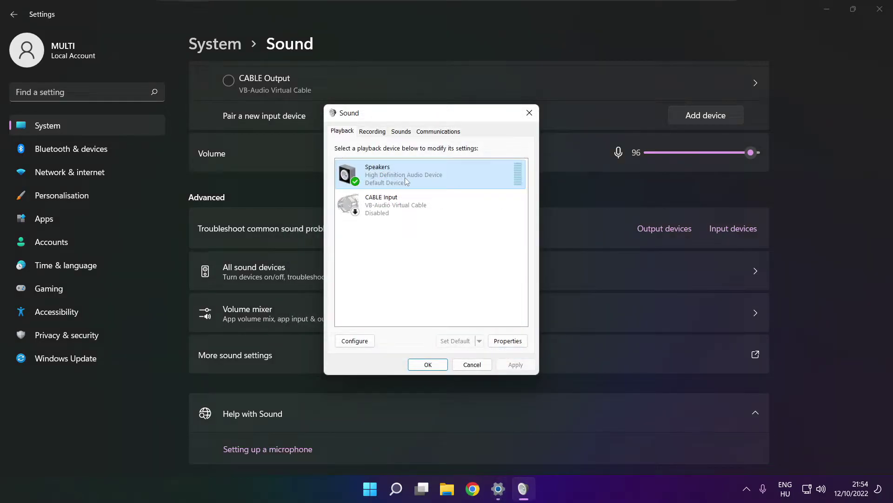
In Speakers Properties > Enhancements, tick Disable all enhancements and apply it.
click(508, 341)
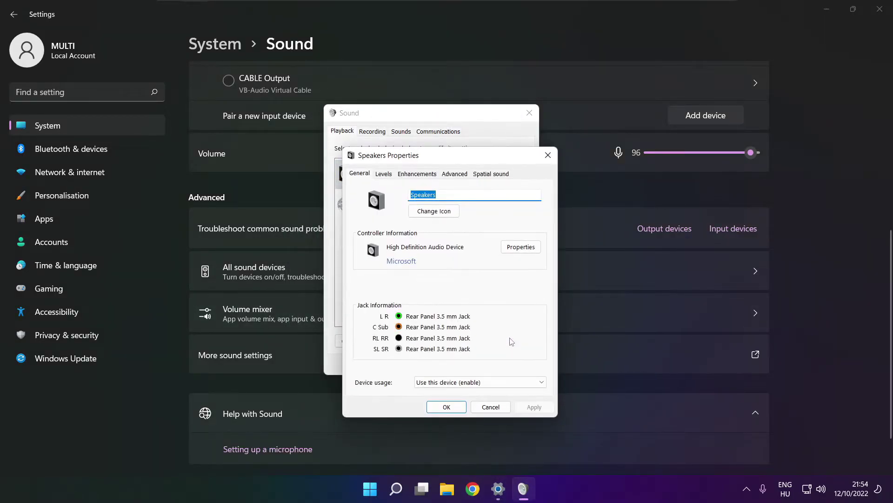
drag(418, 166, 399, 139)
click(370, 145)
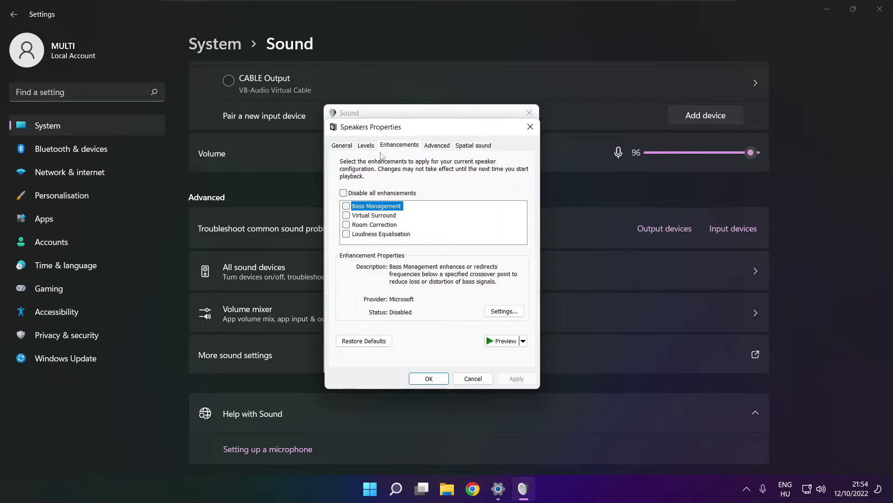
click(345, 195)
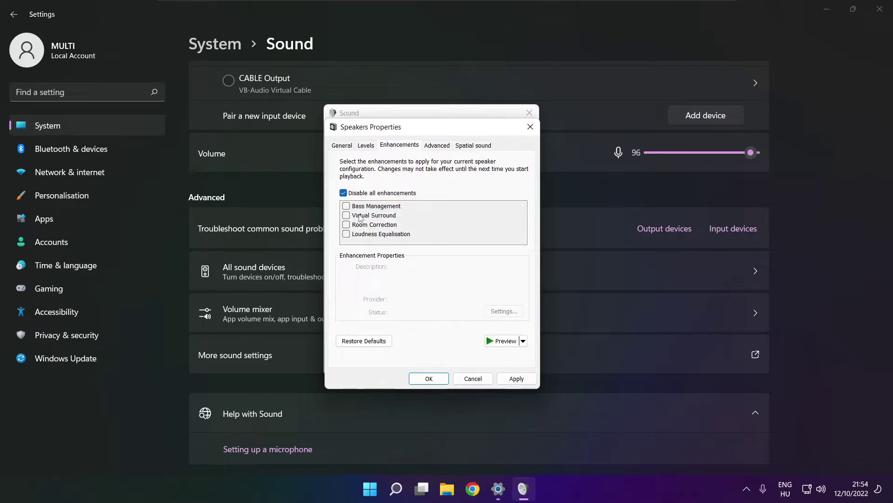
click(517, 378)
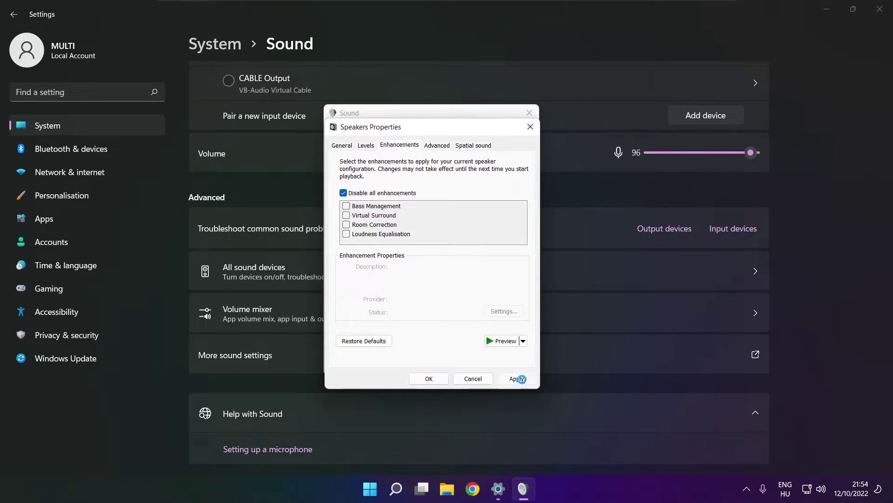
Keep 16 bit, 48000 Hz (DVD Quality) as the Advanced format and accept the Speakers Properties and Sound dialogs.
click(436, 145)
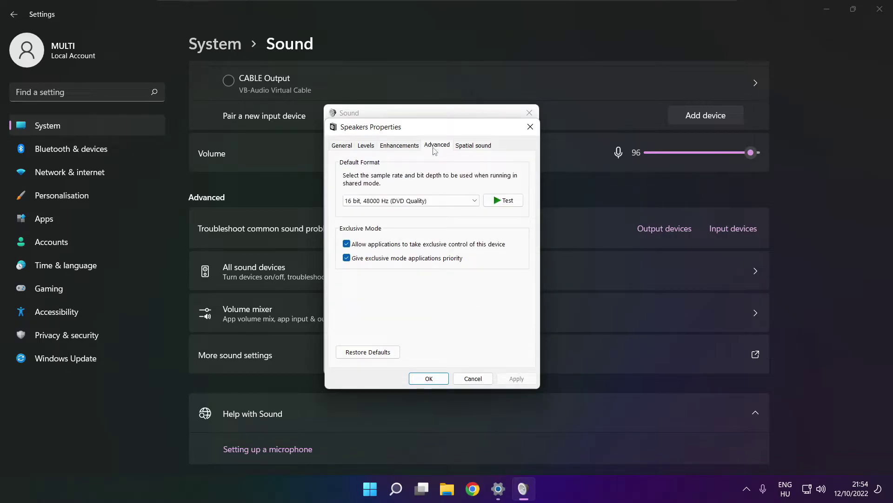
click(473, 201)
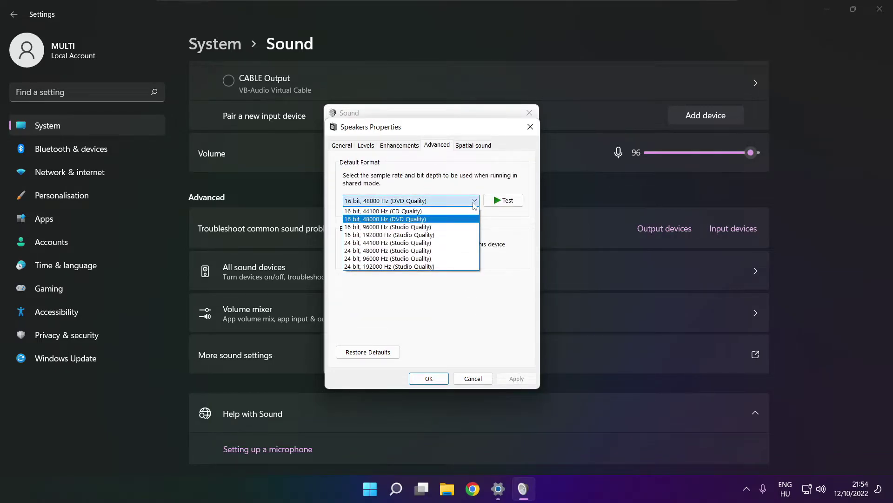
click(460, 223)
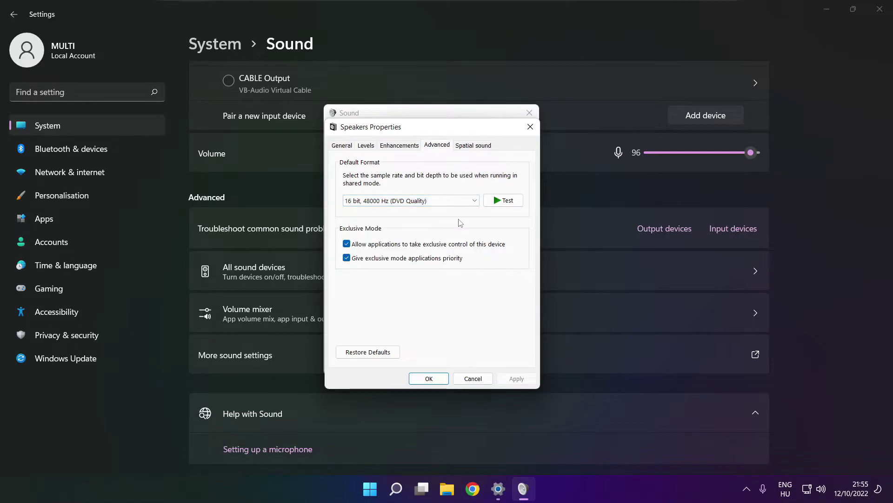
click(430, 379)
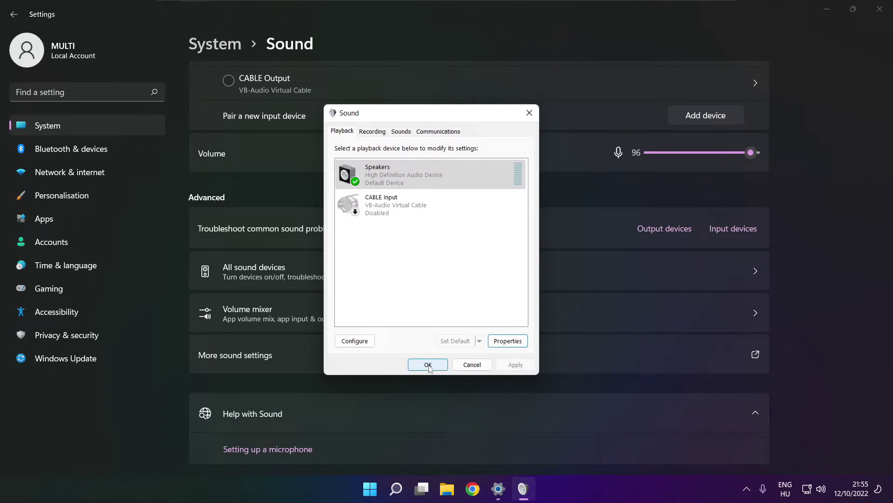
click(428, 365)
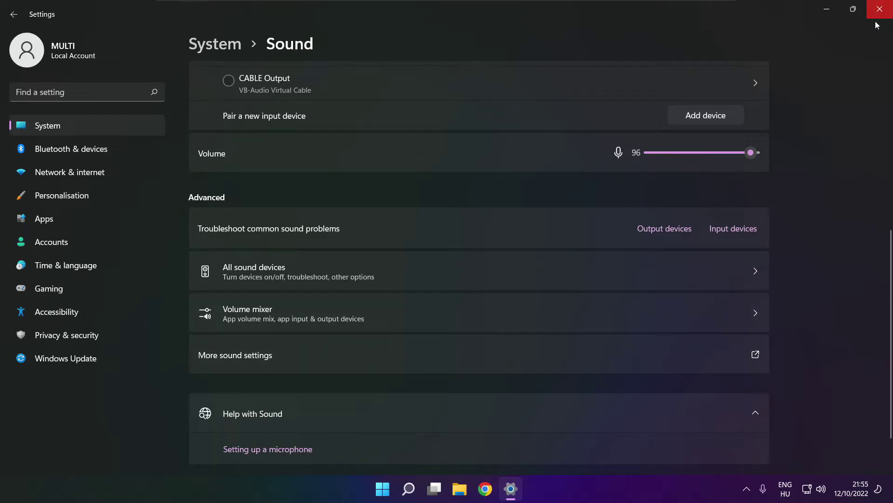
Close Settings and bring up the Start menu's power options to restart.
click(880, 9)
click(395, 489)
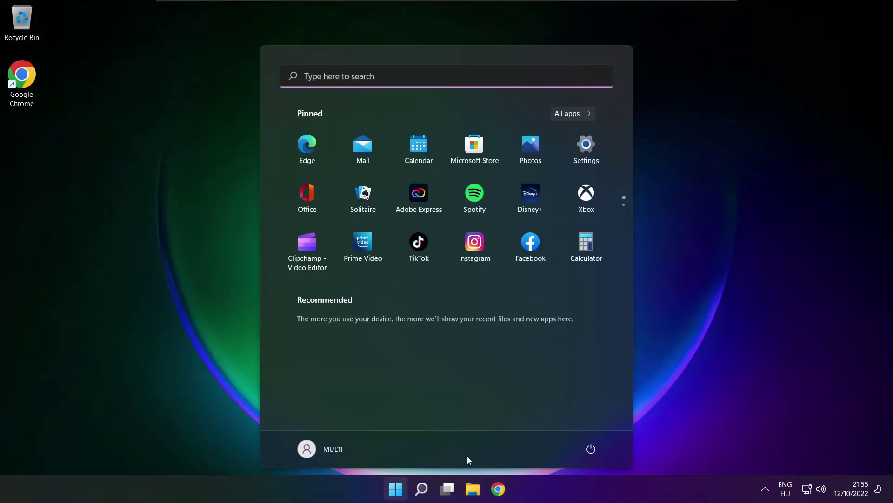
click(590, 448)
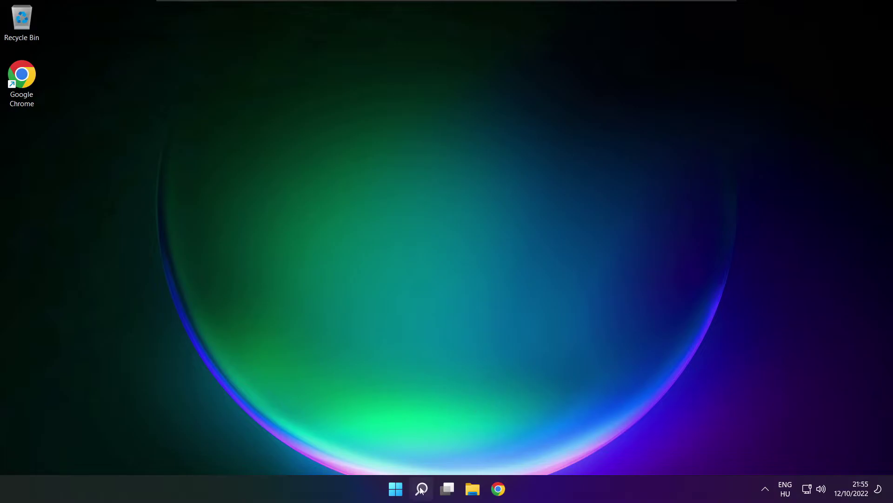
Launch Device Manager from Windows Search and move its window nearer the screen centre.
click(422, 489)
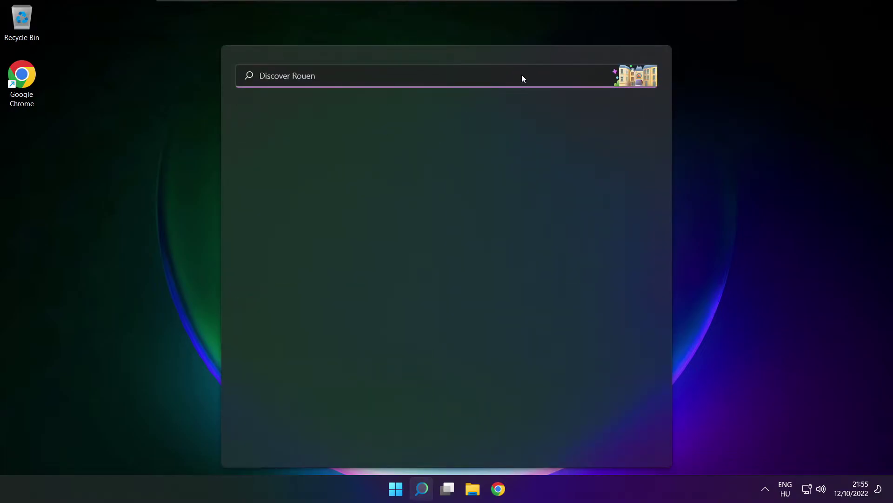
text(dev)
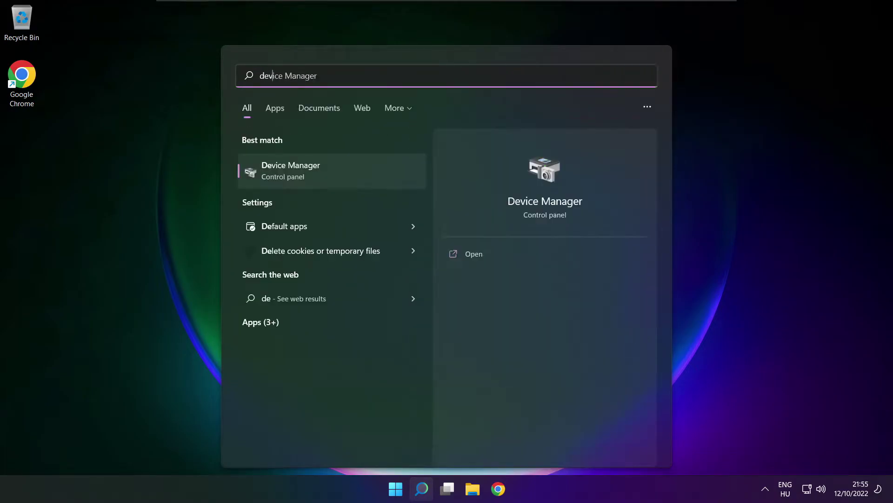
text(ice manager)
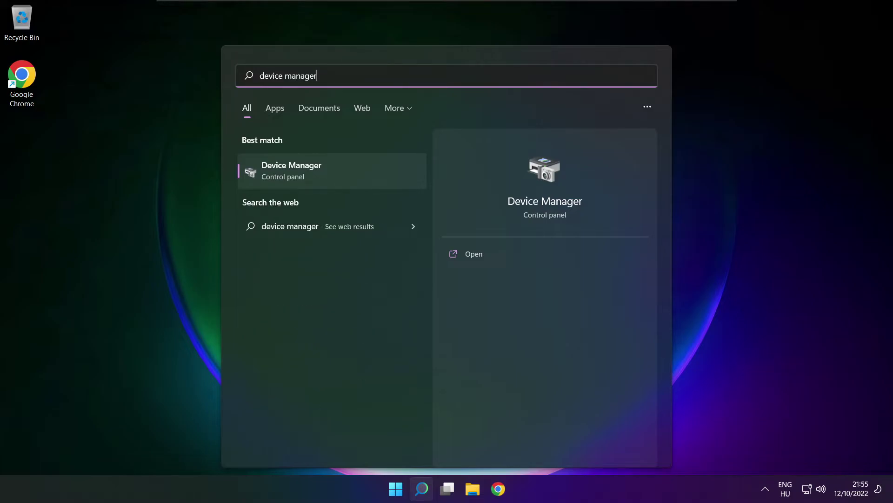
click(345, 171)
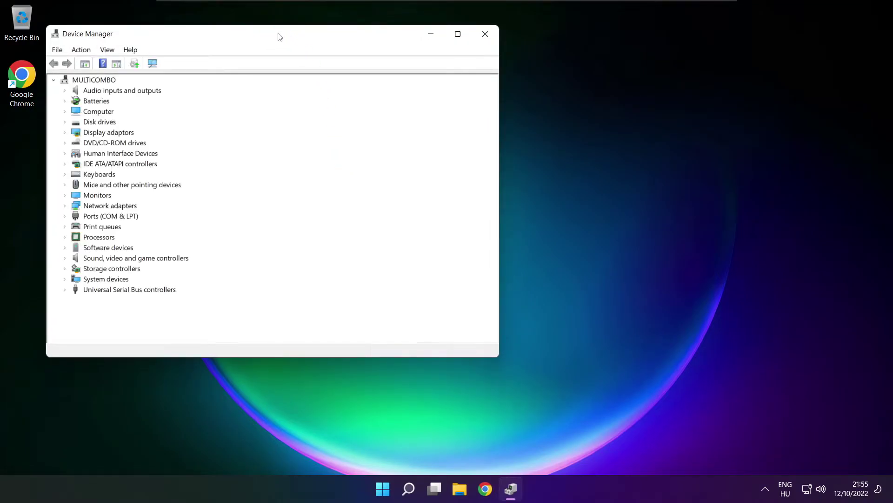
drag(280, 37, 467, 84)
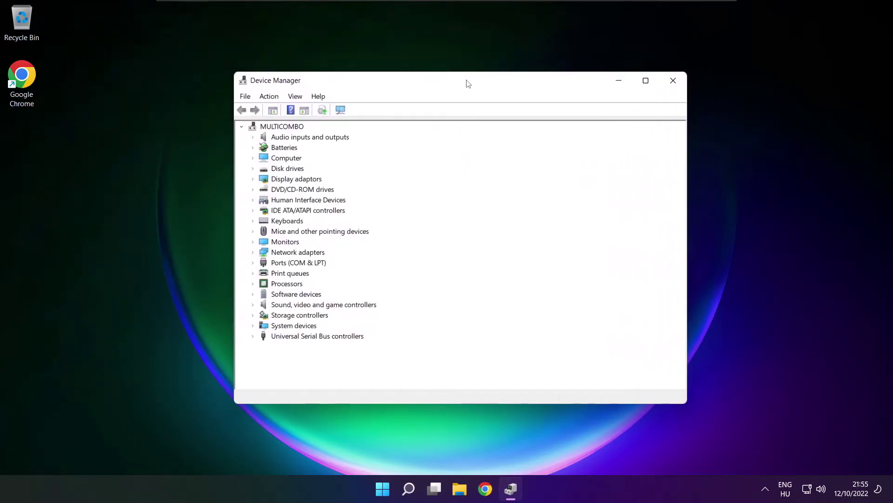
Expand Sound, video and game controllers and show the High Definition Audio Device's context actions.
click(260, 306)
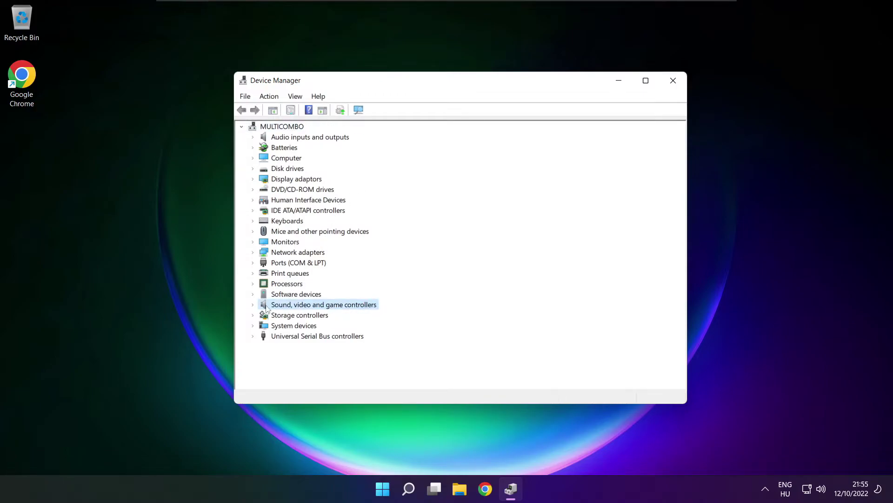
click(256, 305)
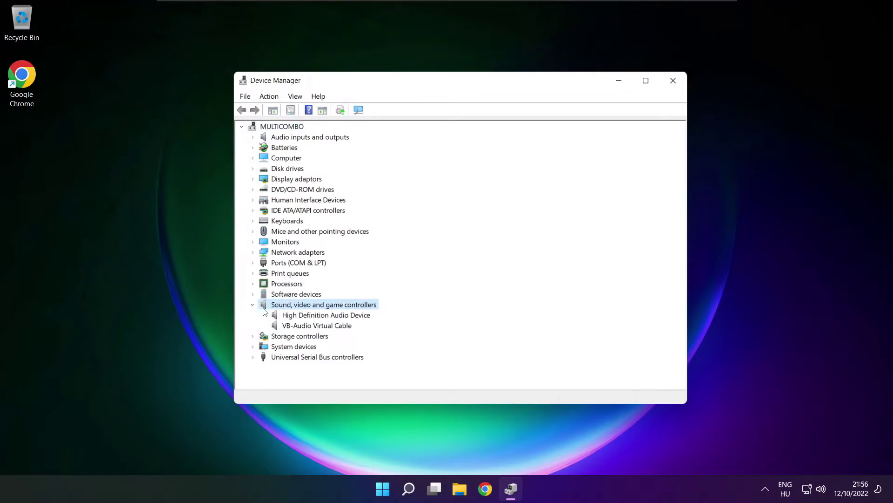
click(283, 316)
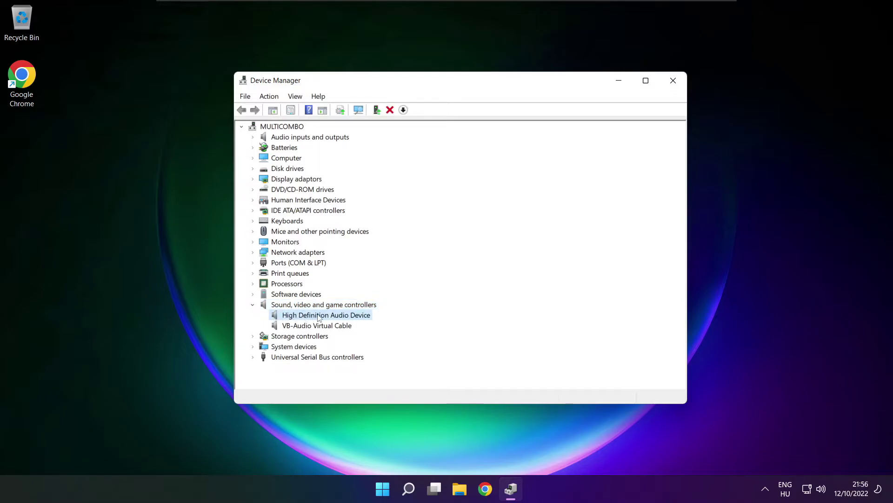
right_click(318, 320)
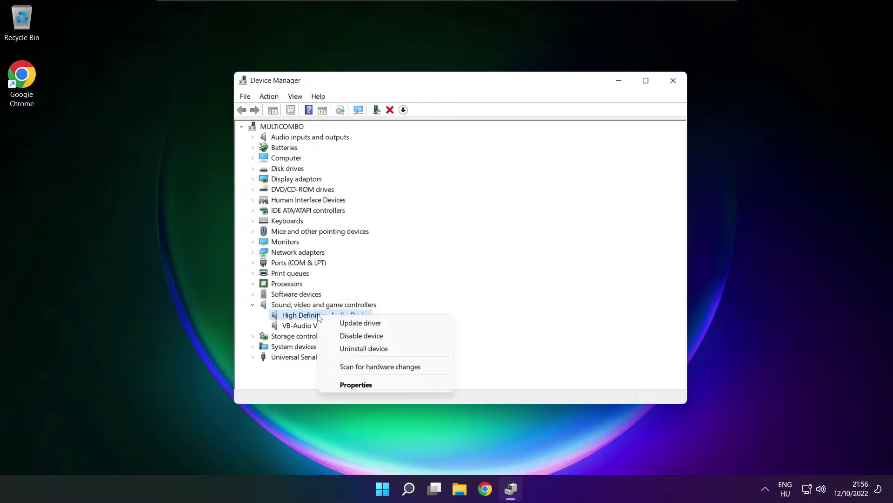
Reinstall the High Definition Audio Device driver via Update driver > pick from list, accepting the warning, and close the wizard.
click(403, 324)
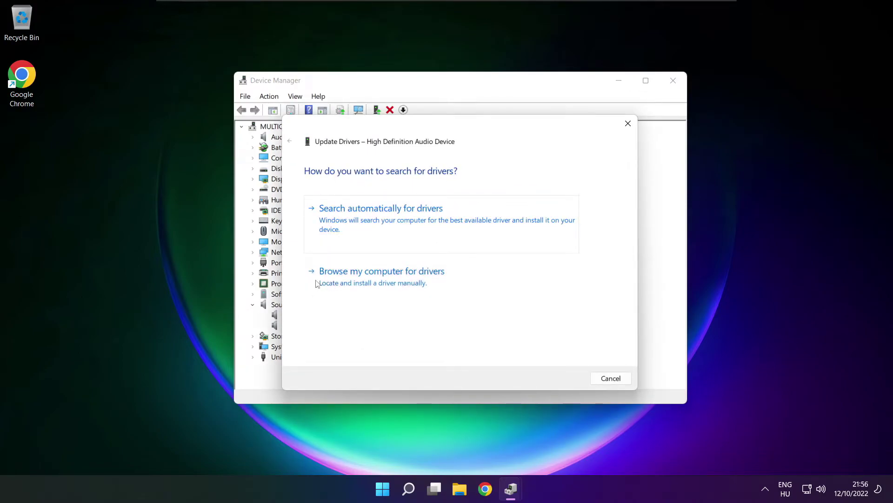
click(401, 283)
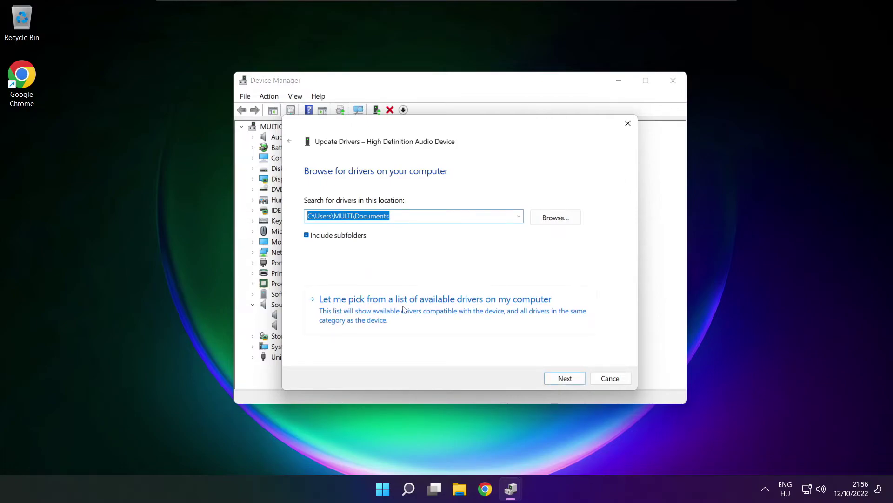
click(439, 316)
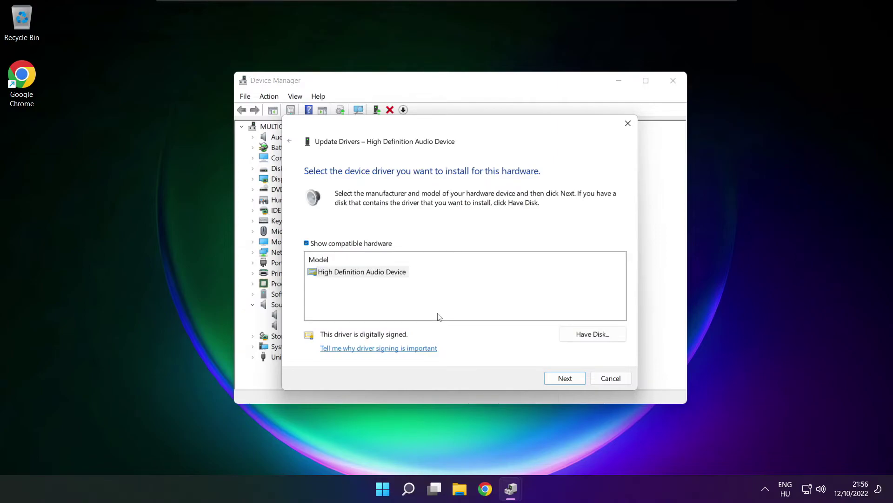
click(349, 274)
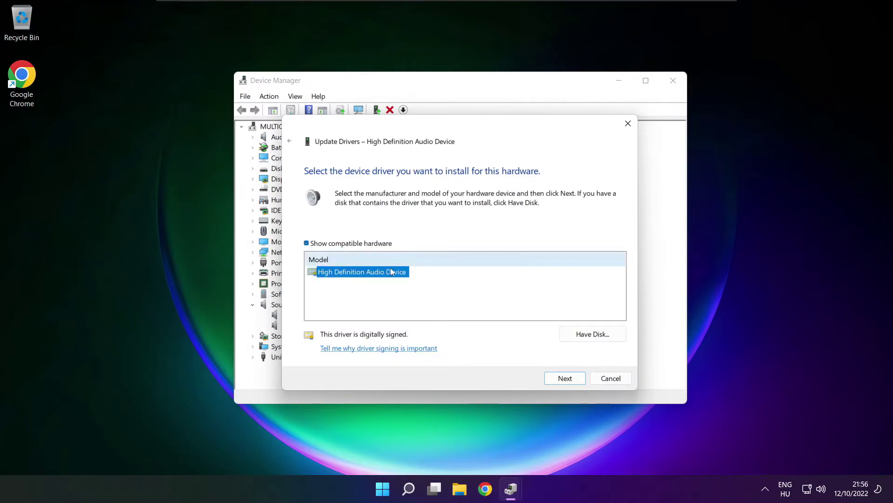
click(566, 379)
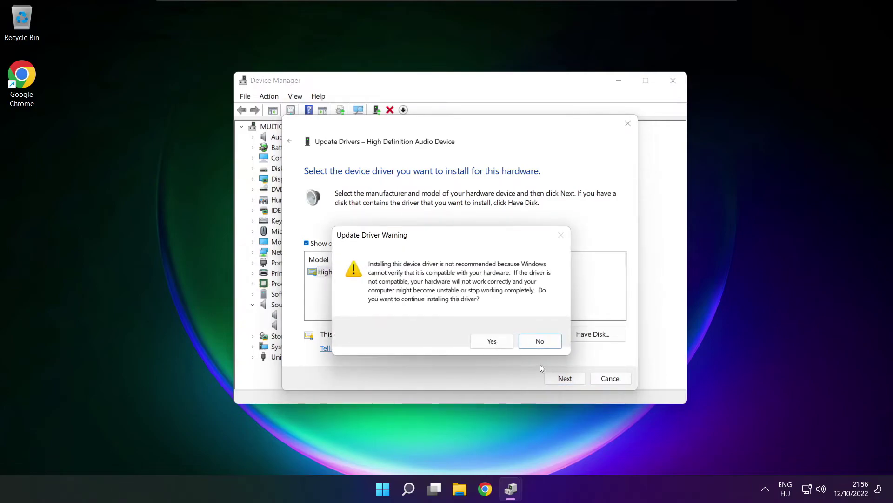
click(493, 341)
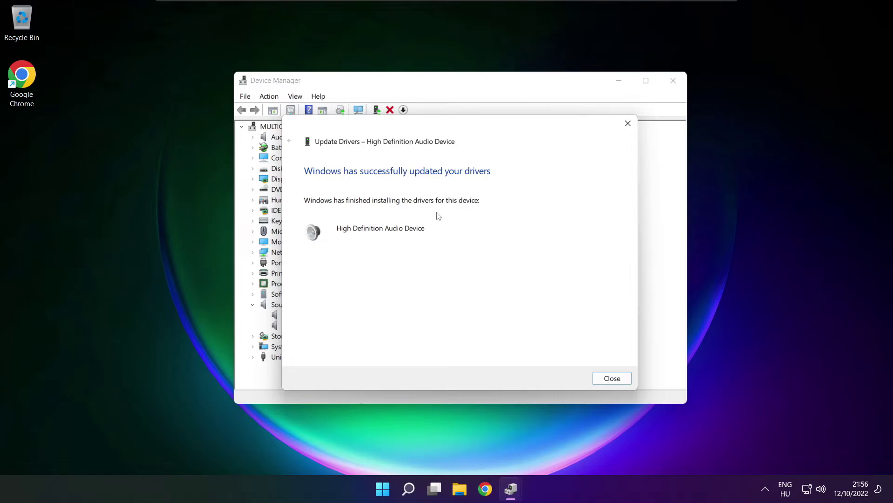
click(613, 379)
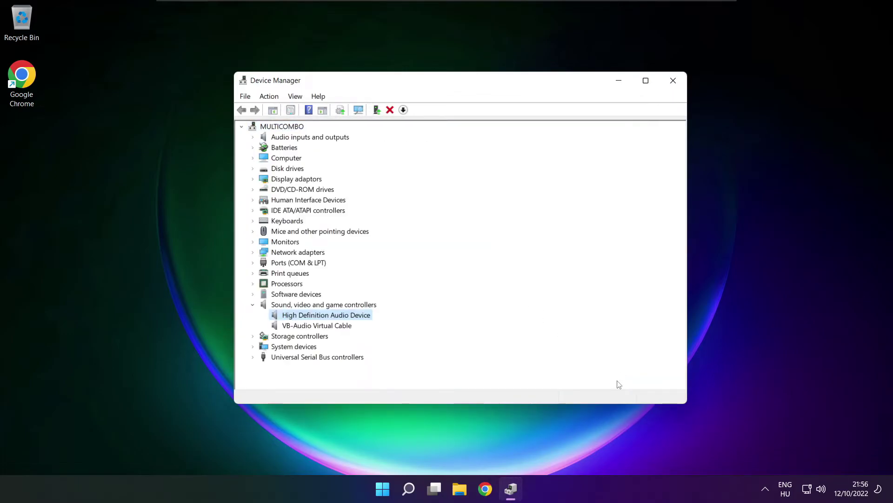
Close Device Manager and bring up Start with its power options for a restart.
click(674, 81)
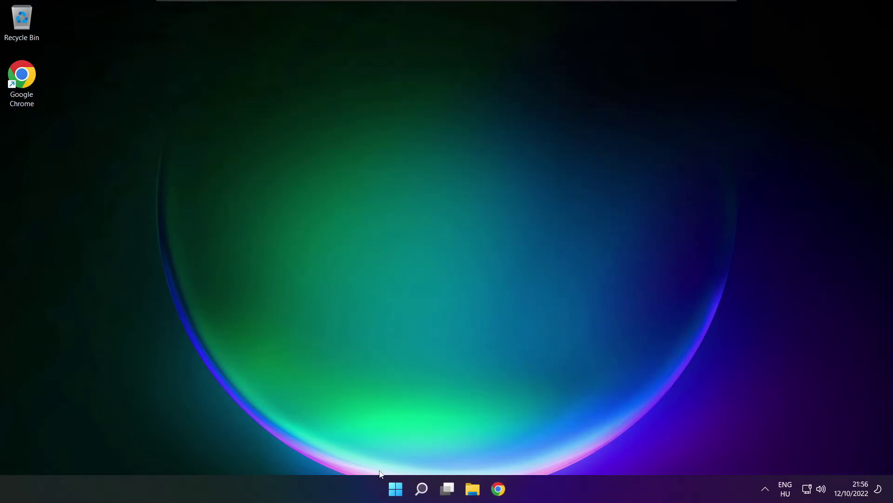
click(395, 487)
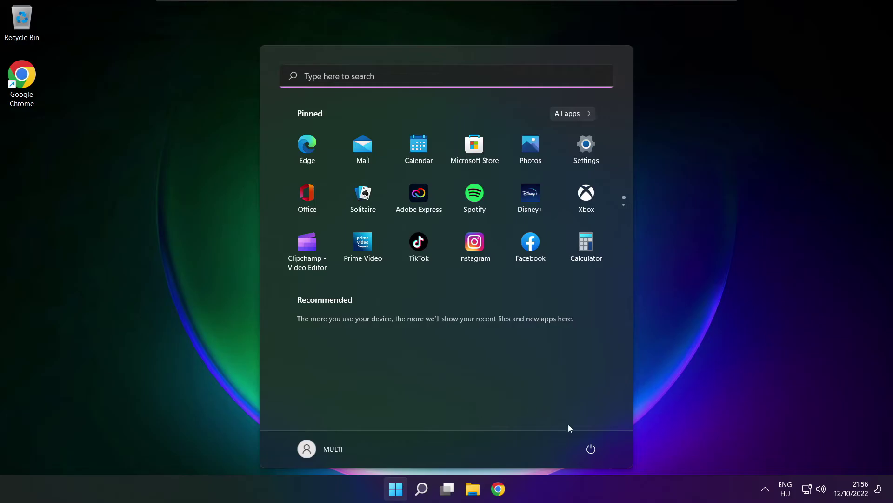
click(590, 448)
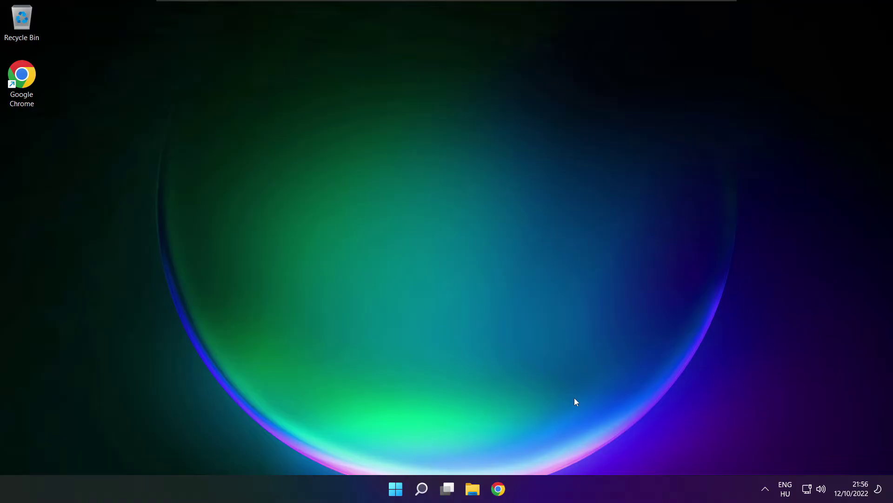
From the taskbar speaker icon's menu, go to the Sound settings page.
right_click(821, 489)
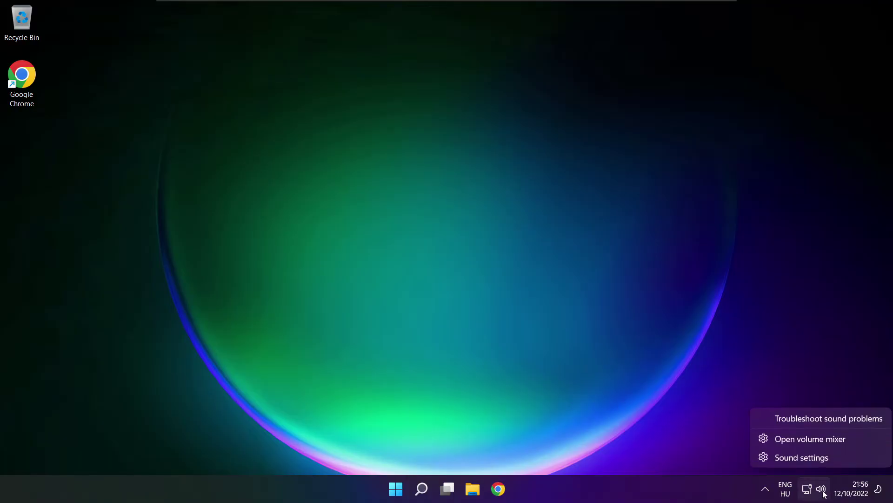
click(835, 458)
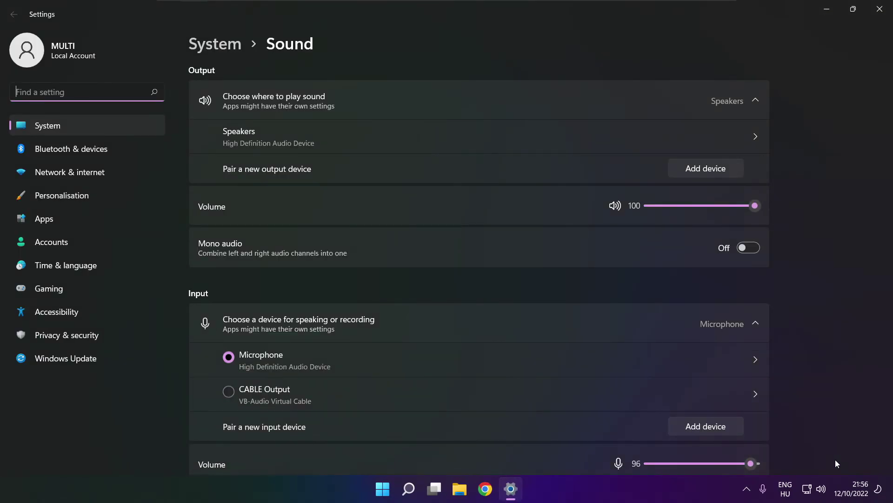
scroll(479, 265, down, 3)
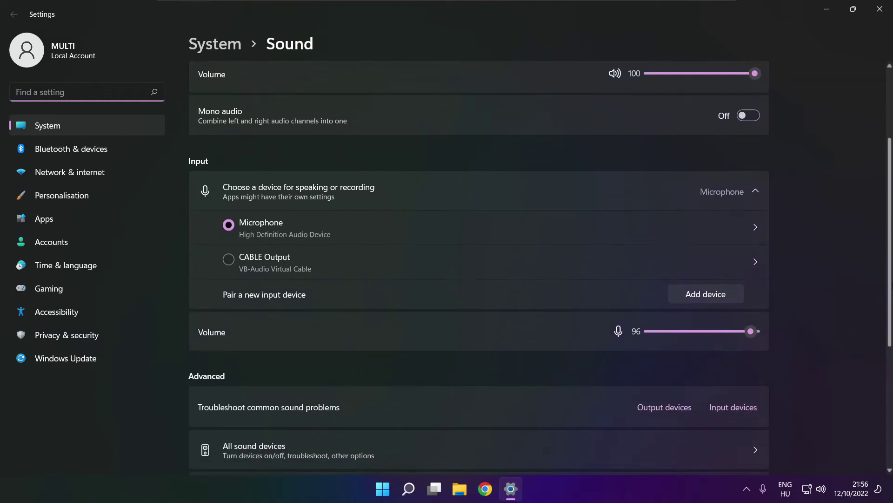
scroll(479, 265, down, 2)
scroll(479, 265, down, 1)
scroll(479, 265, down, 1)
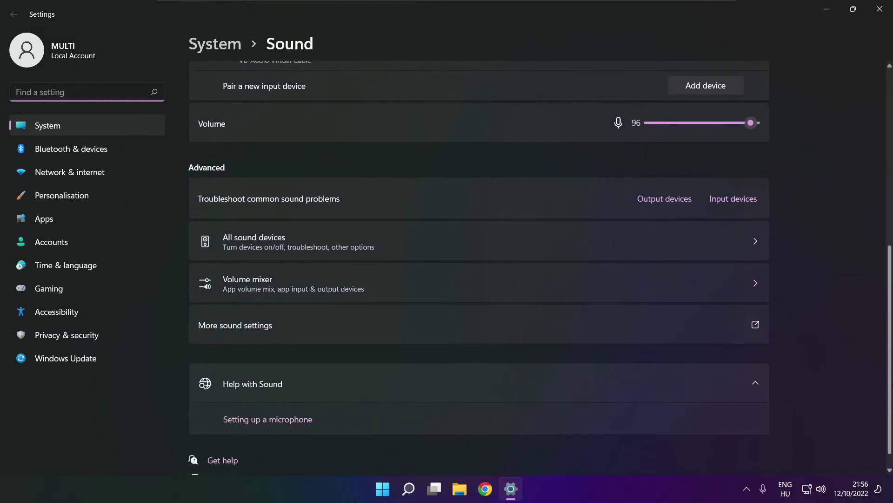
scroll(479, 265, down, 1)
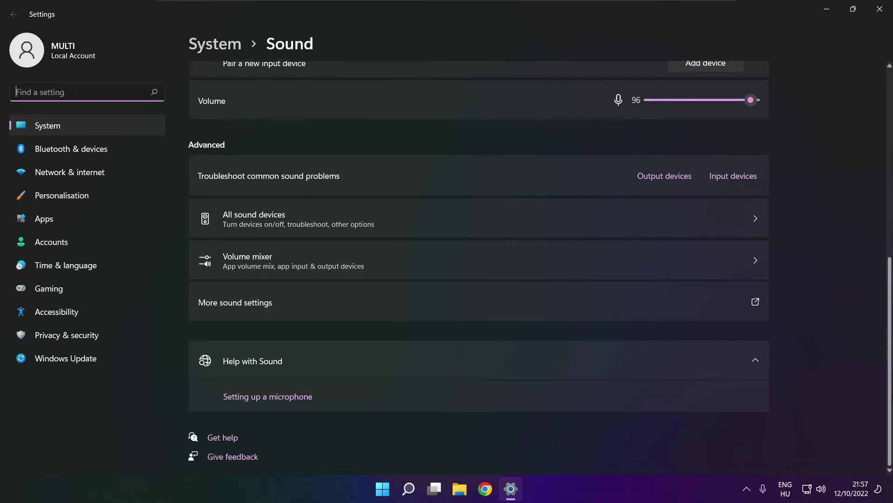
Start the Output devices troubleshooter under Troubleshoot common sound problems.
click(668, 180)
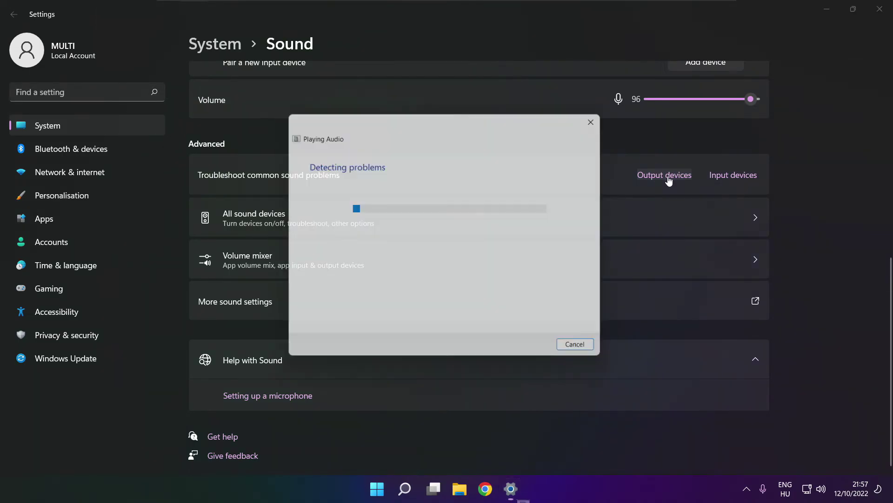